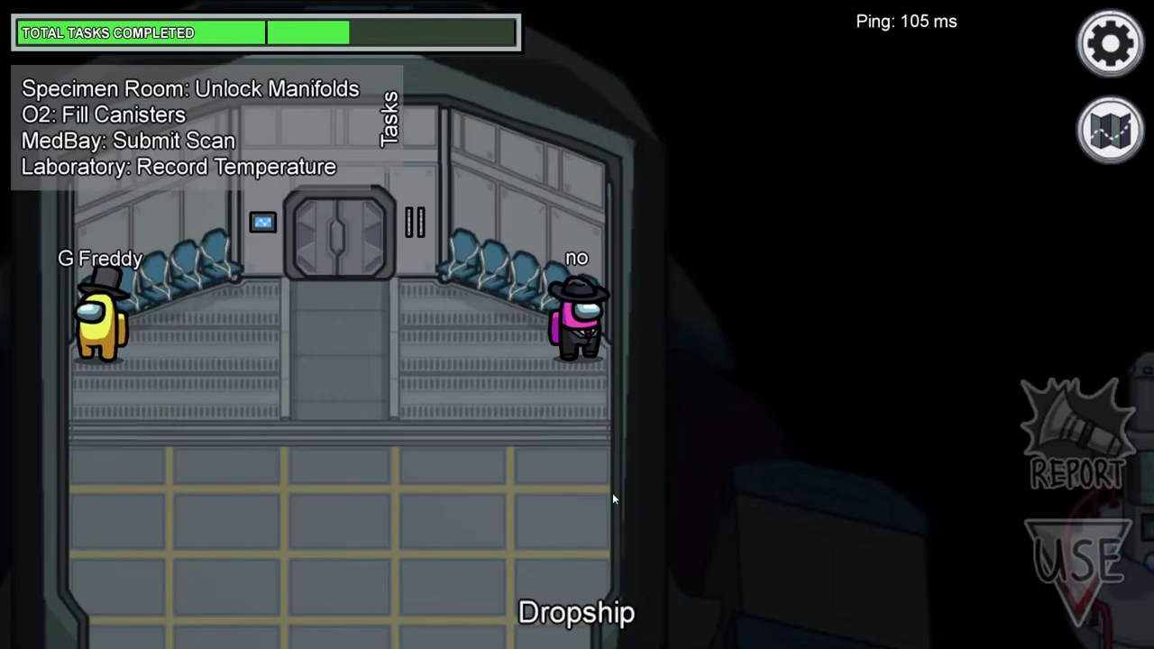
Step: Walk the crewmate left and back right, then bring up the ship map to locate the Laboratory
key(a)
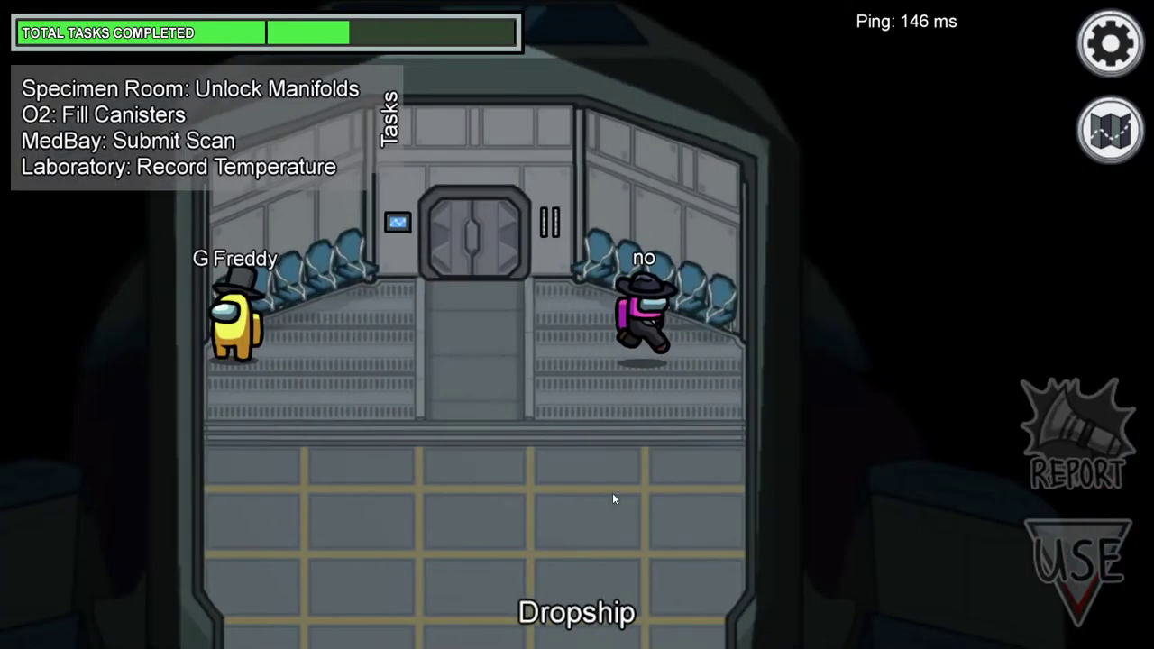
key(d)
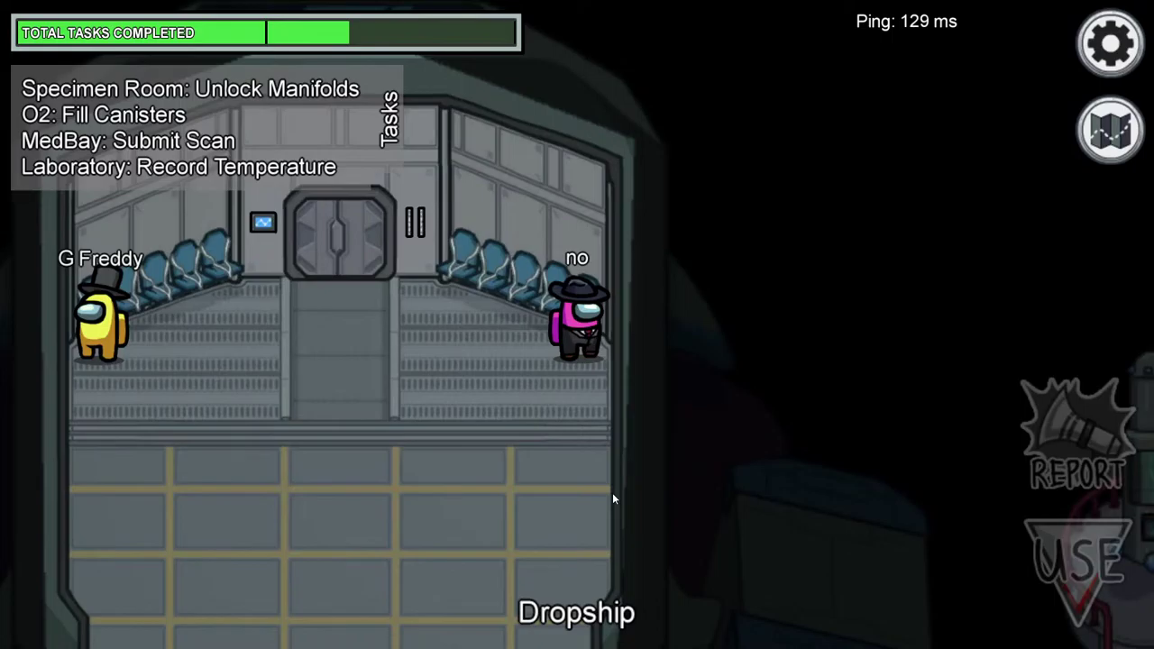
click(1103, 151)
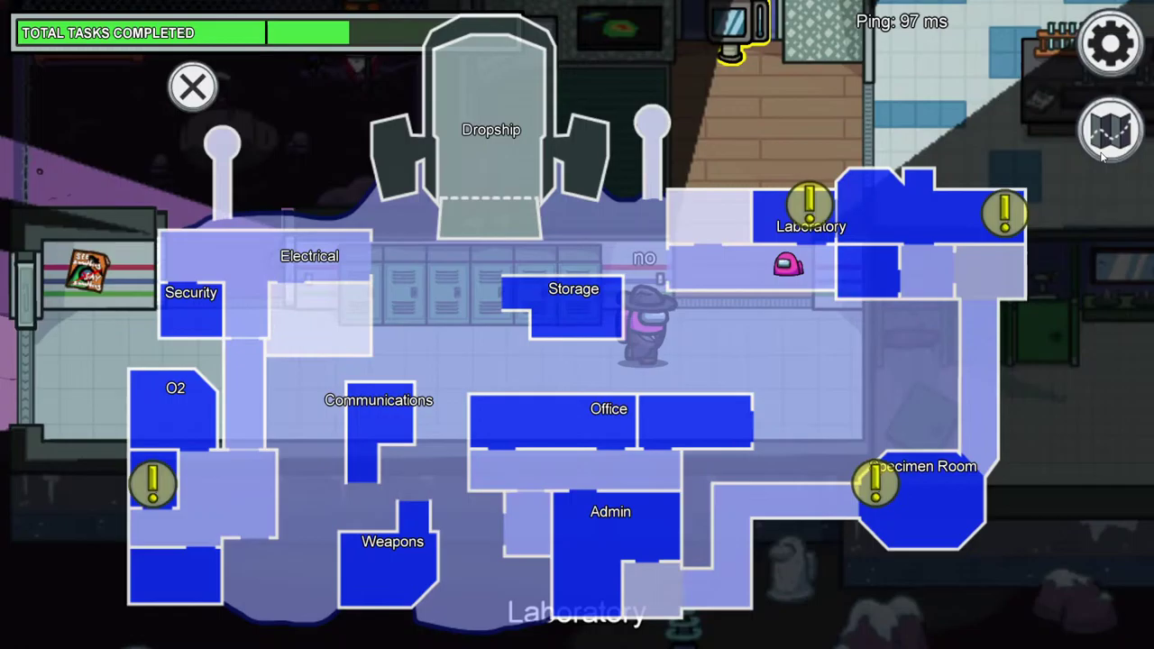
Step: Start the Laboratory Record Temperature task, which shows a log of 7 and a -30° reading
key(e)
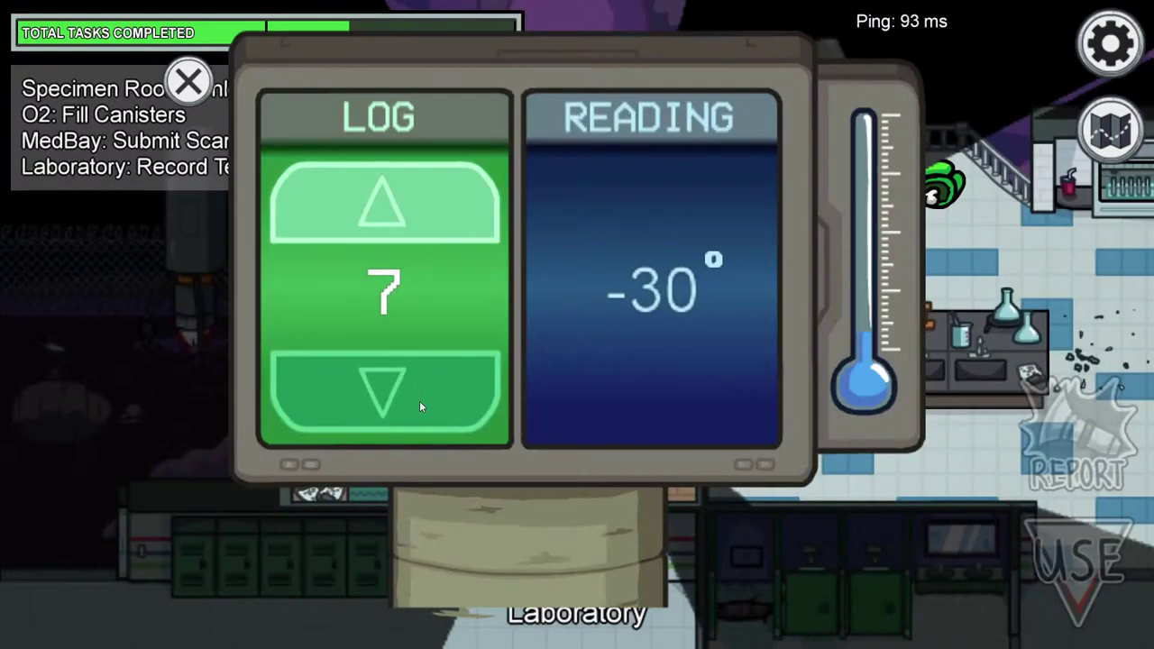